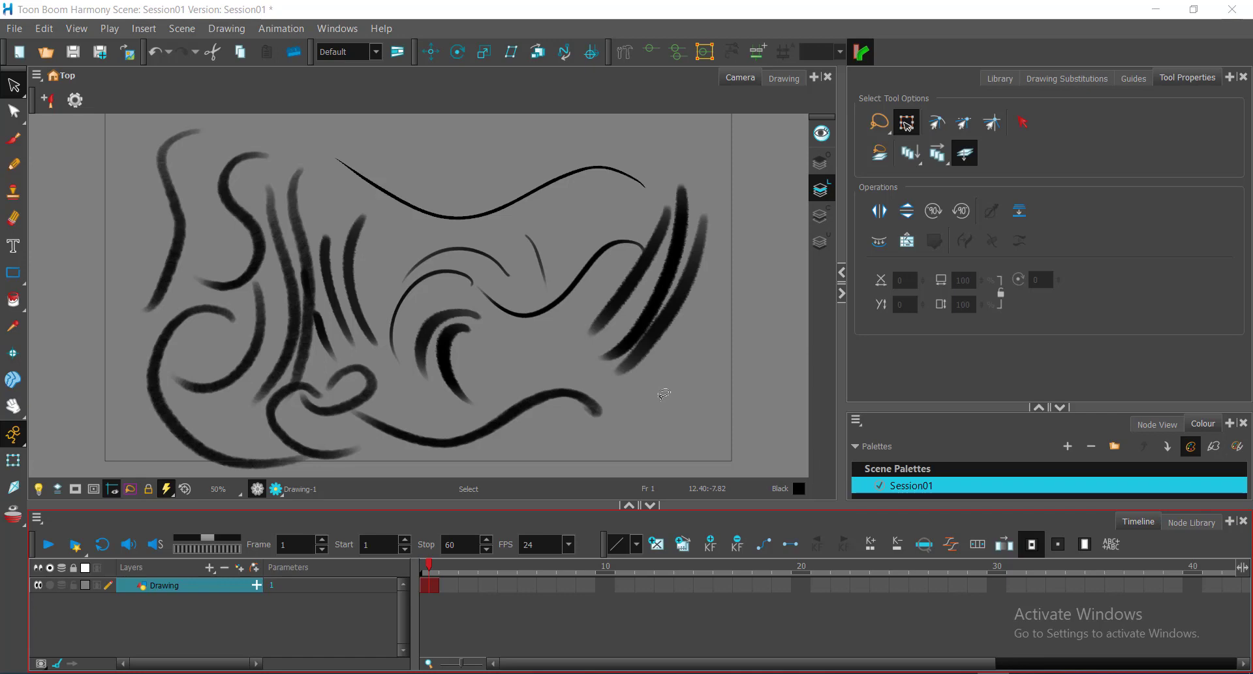
- Select individual brush strokes on the canvas, compare their Select bounding box with the Contour Editor points, and clear the selection
click(660, 324)
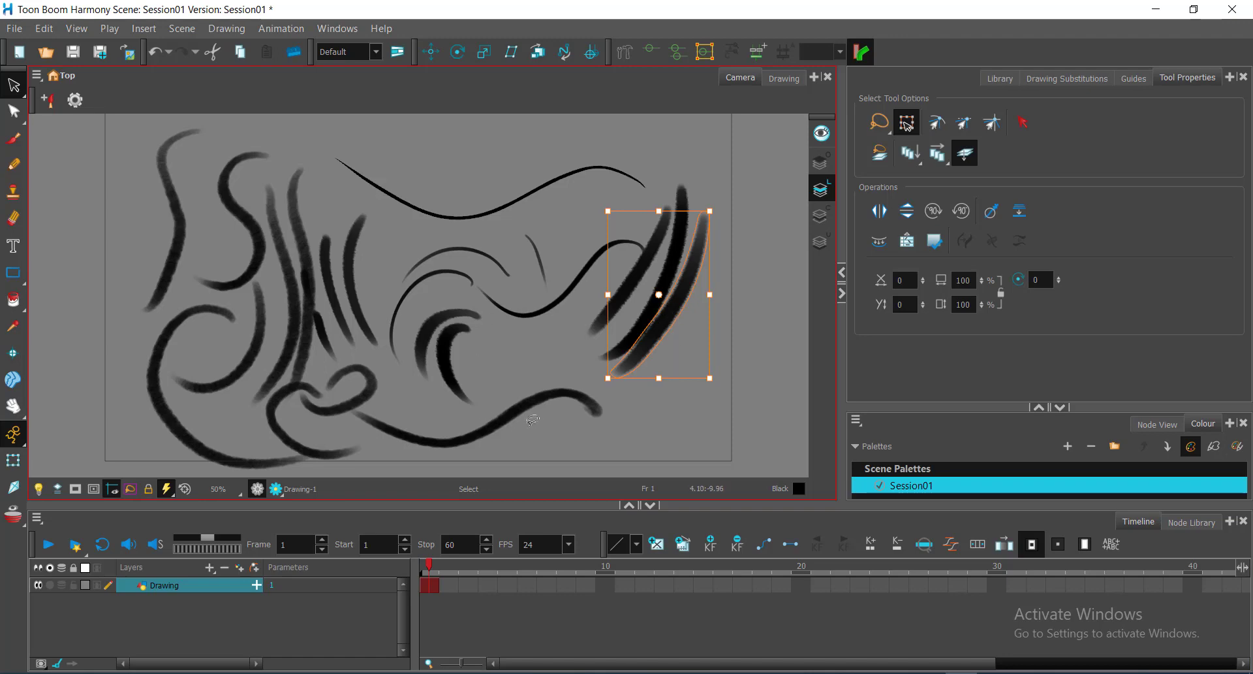
click(545, 436)
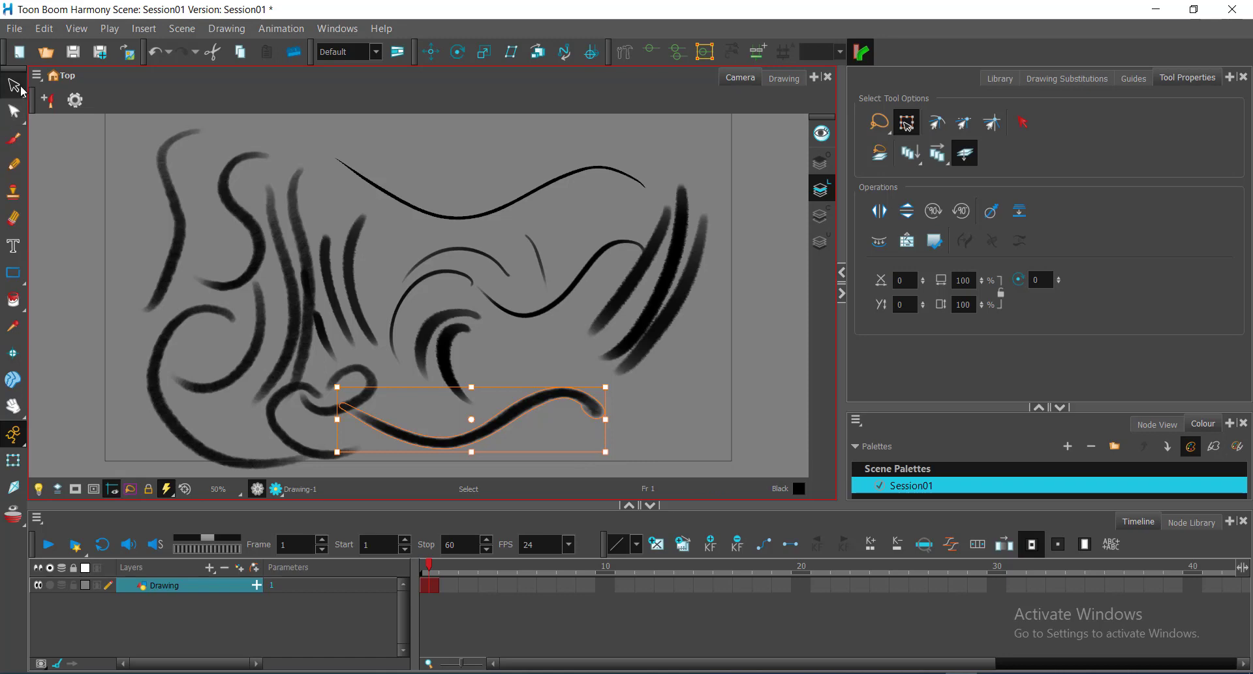
click(13, 111)
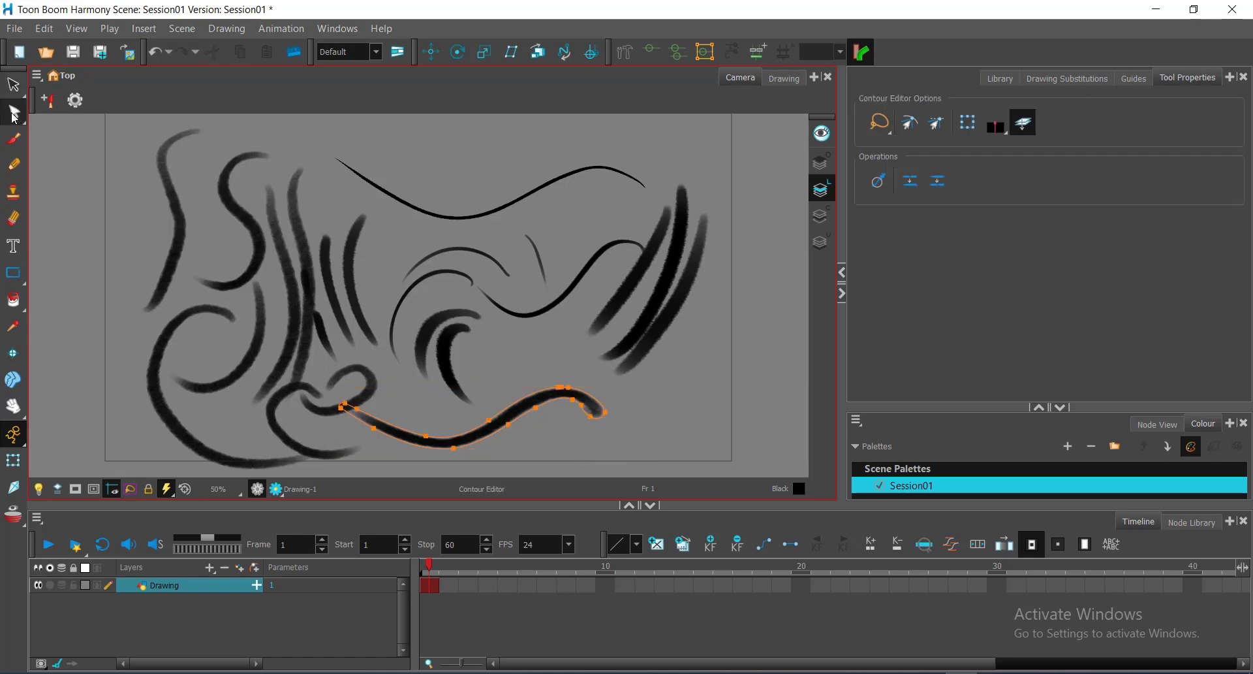
click(14, 86)
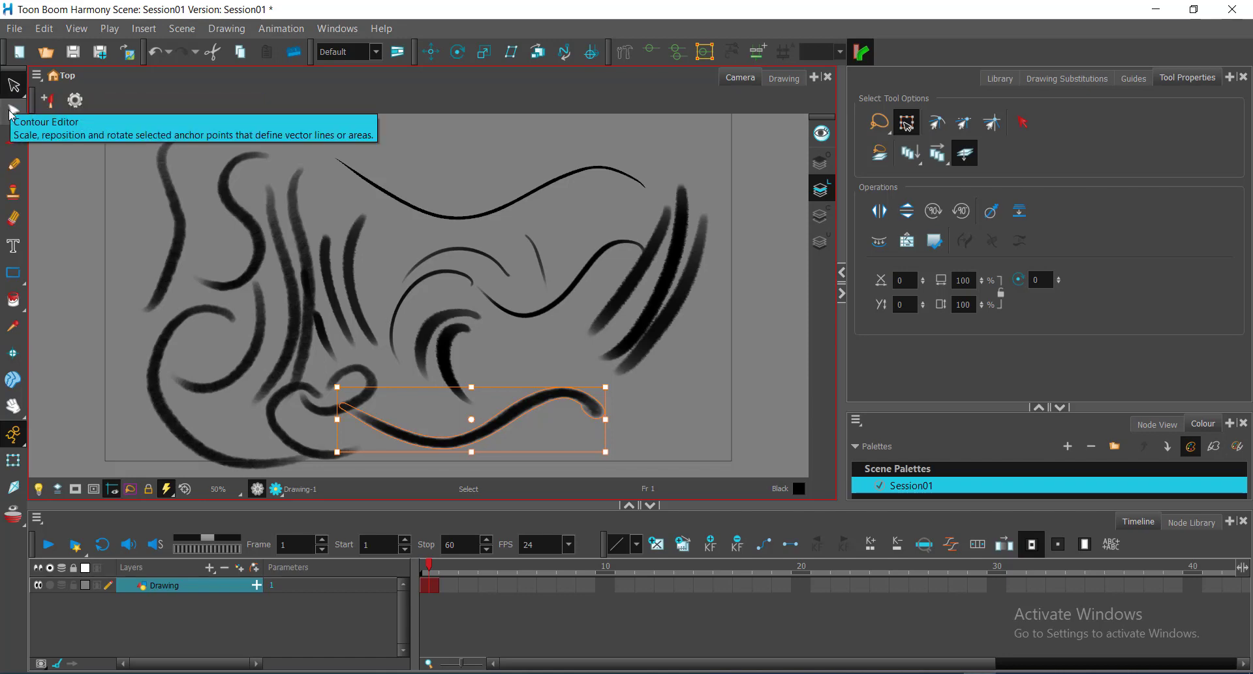
click(100, 194)
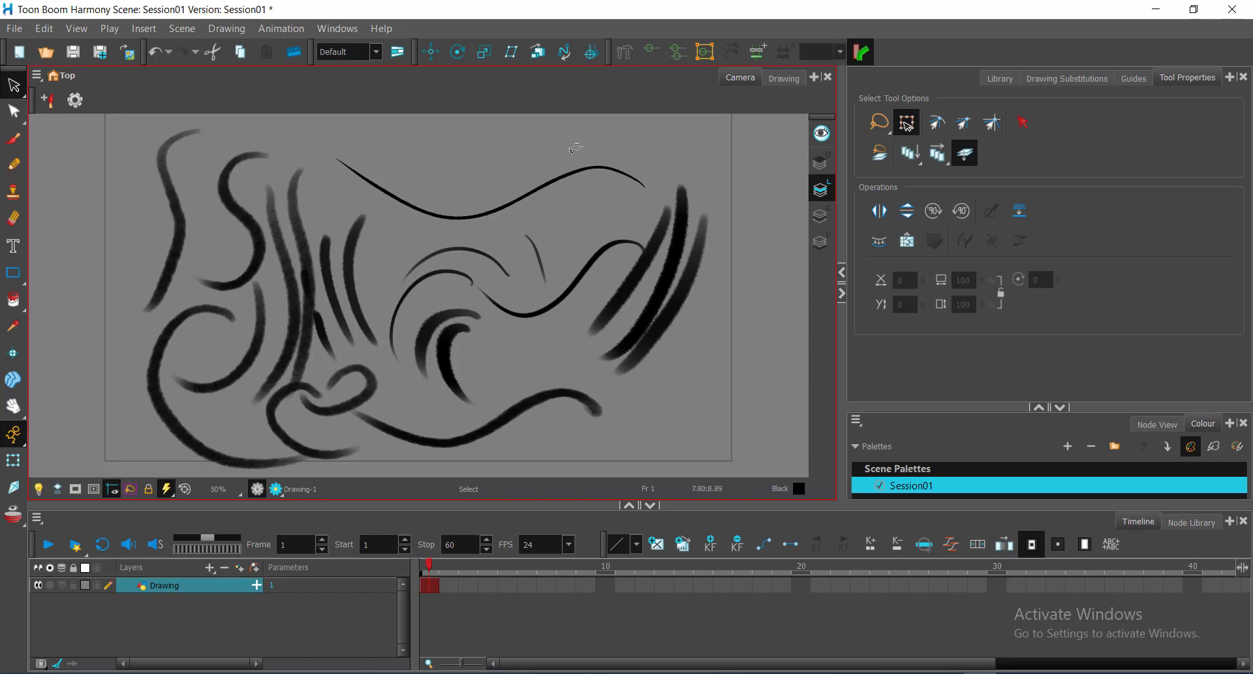
- Select the thin upper wavy stroke, try rotating it slightly counterclockwise, and undo the rotation
drag(571, 155, 578, 216)
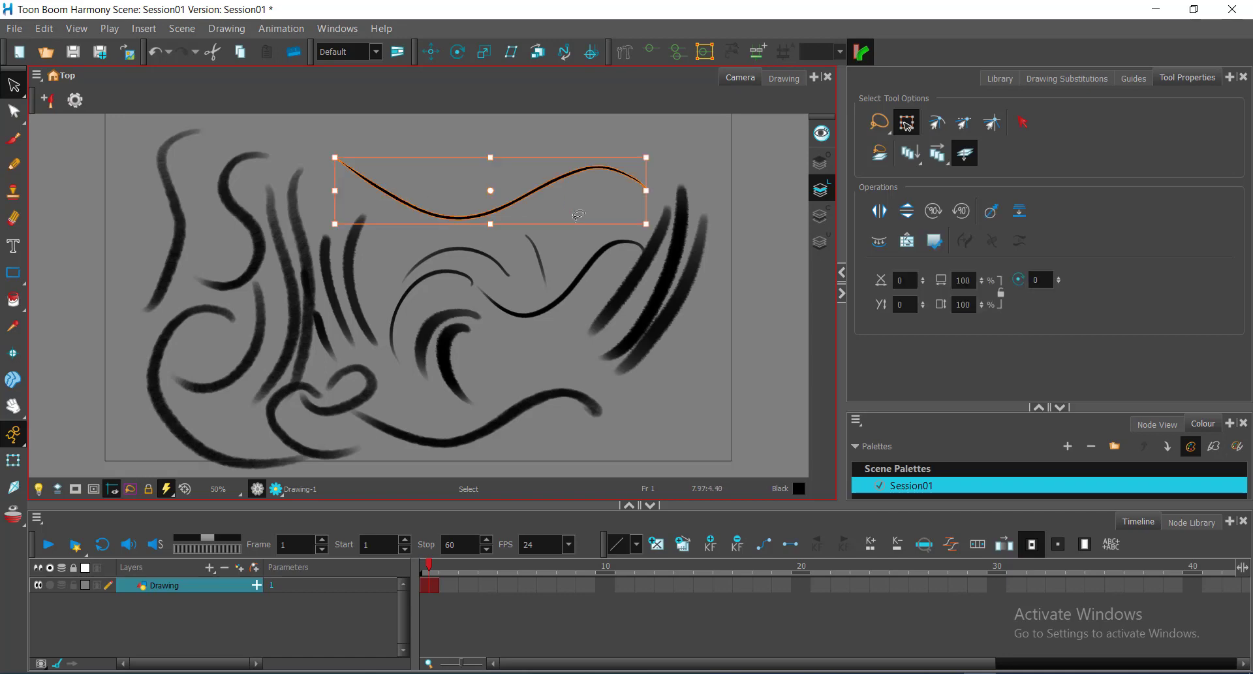
click(568, 122)
drag(575, 129, 576, 222)
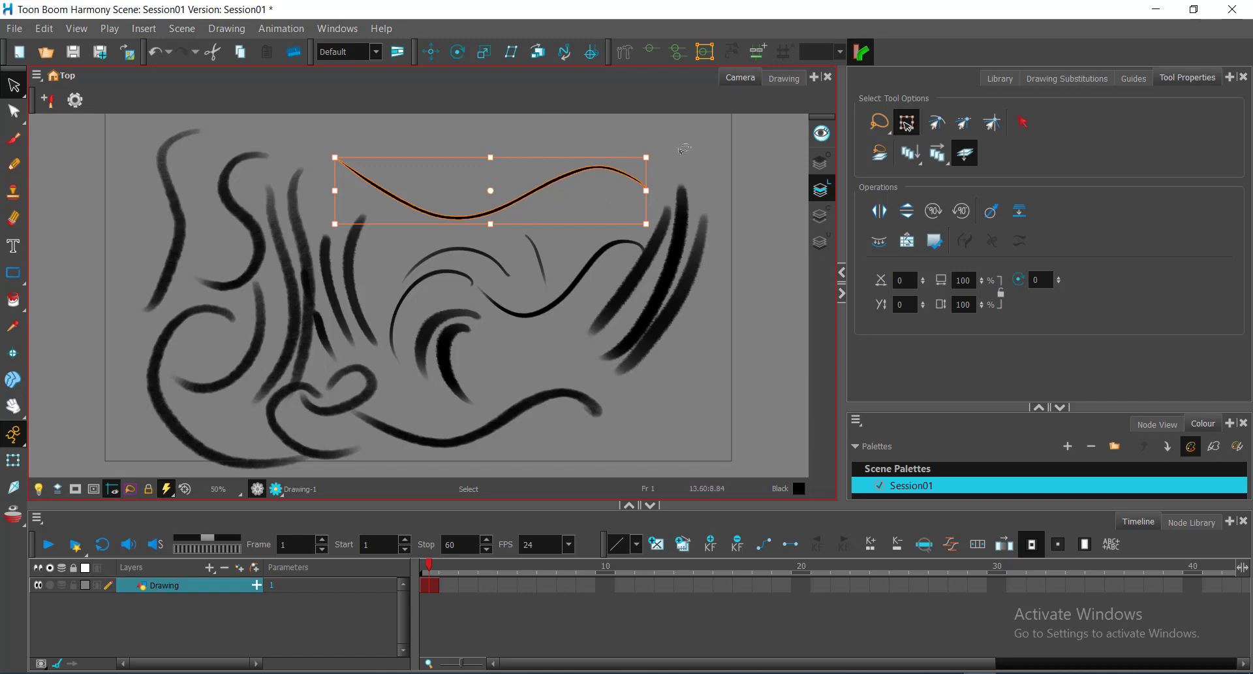
drag(572, 129, 563, 213)
mouse_move(652, 155)
mouse_down()
mouse_move(658, 140)
mouse_move(628, 115)
mouse_move(658, 139)
mouse_up()
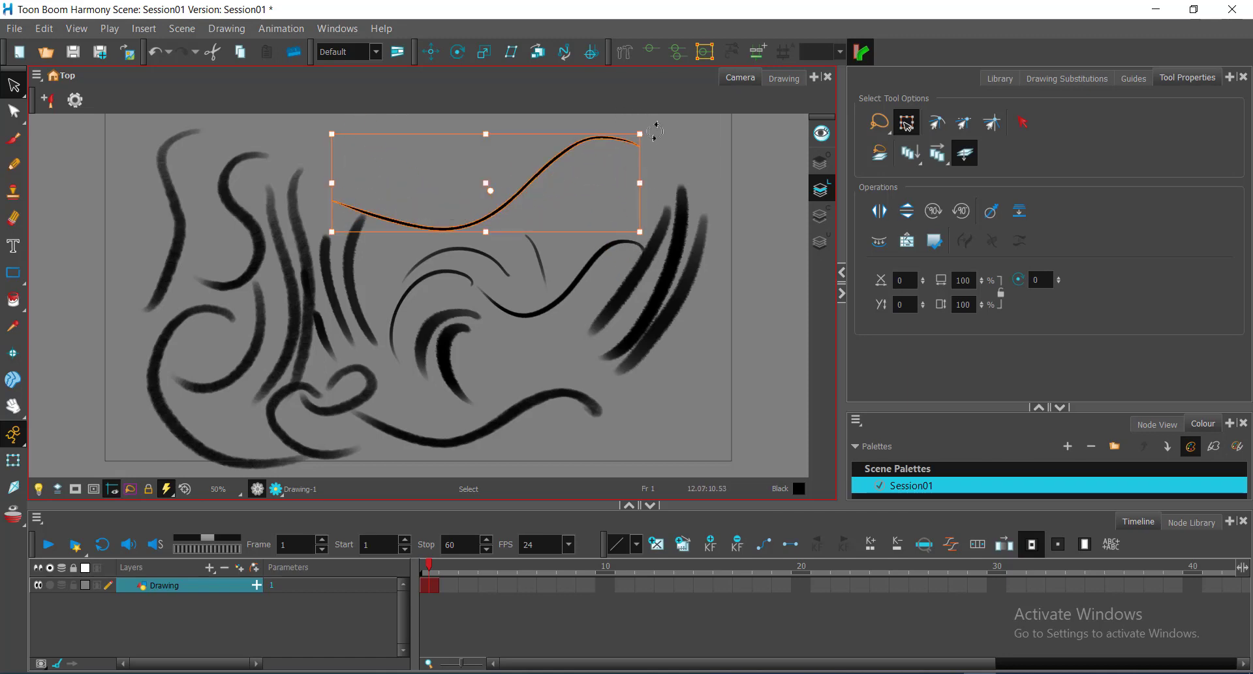
key(ctrl+z)
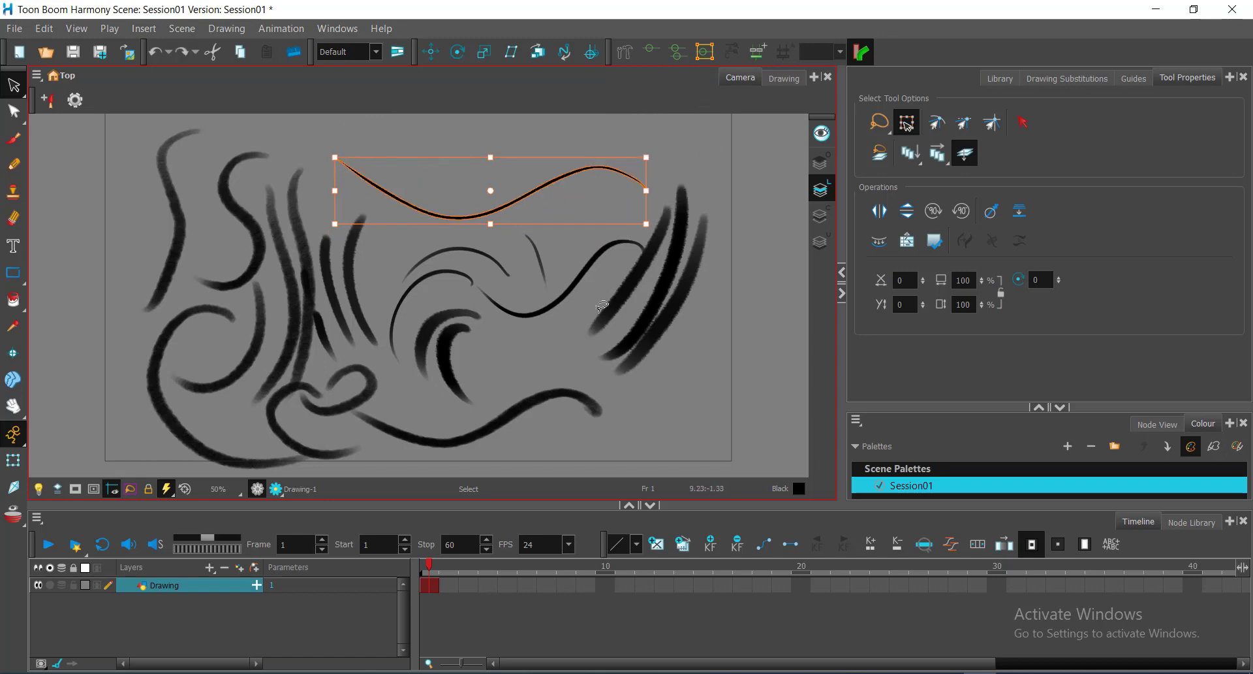
- Try to shrink the thin upper wavy stroke and rotate it clockwise, undoing each transform
click(589, 281)
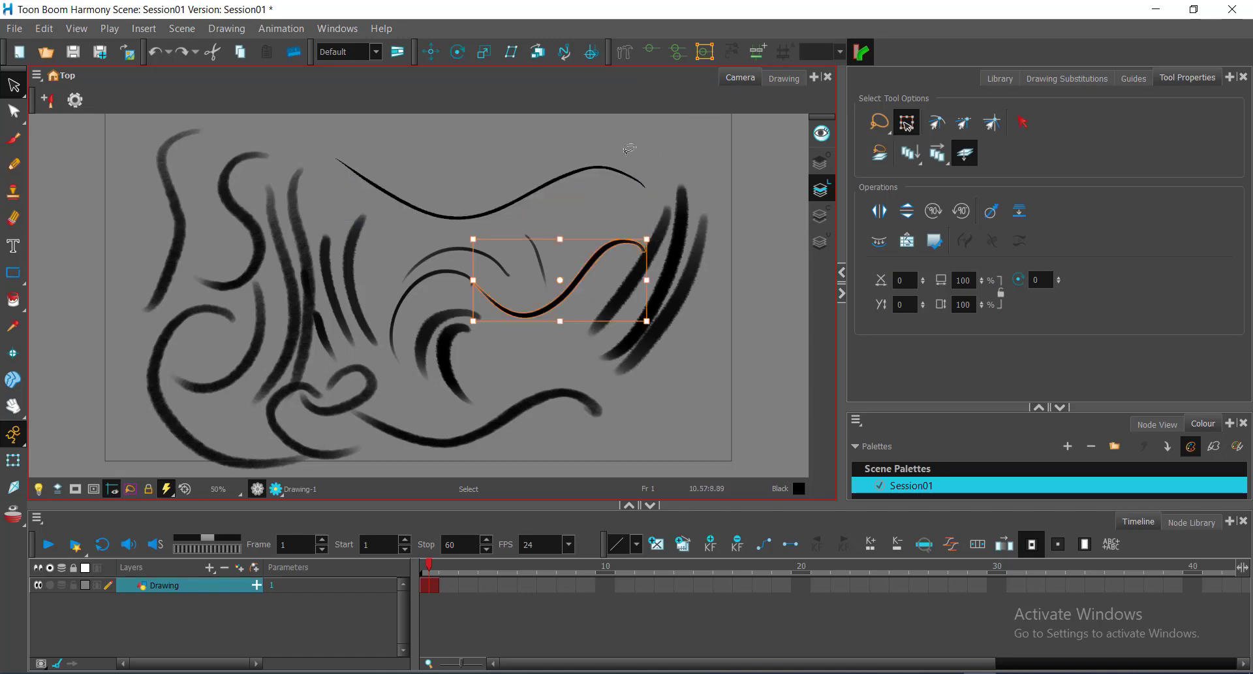
click(634, 174)
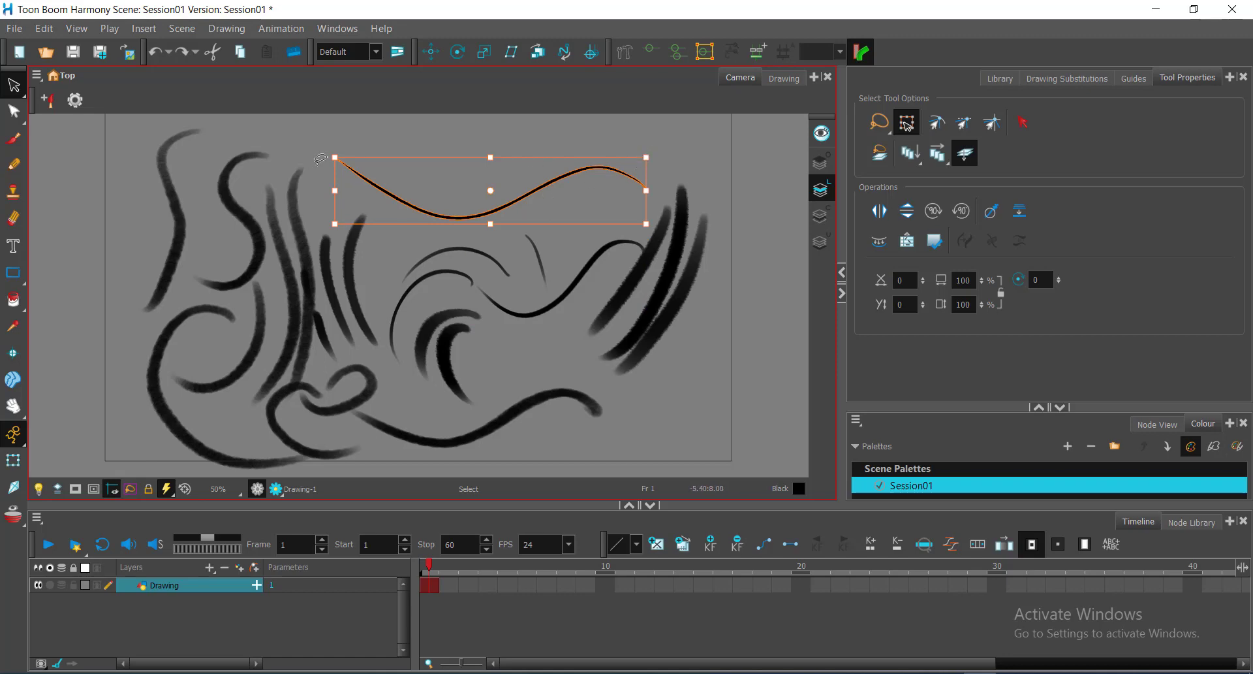
drag(648, 157, 578, 207)
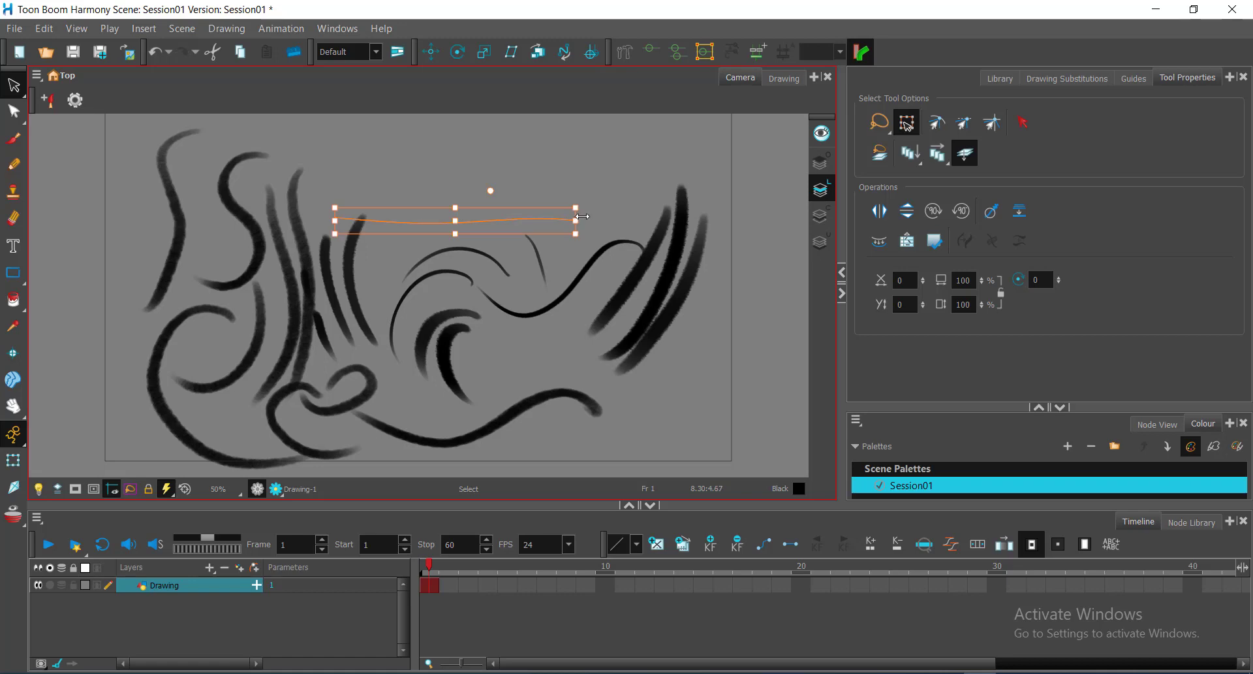
key(ctrl+z)
drag(655, 230, 621, 307)
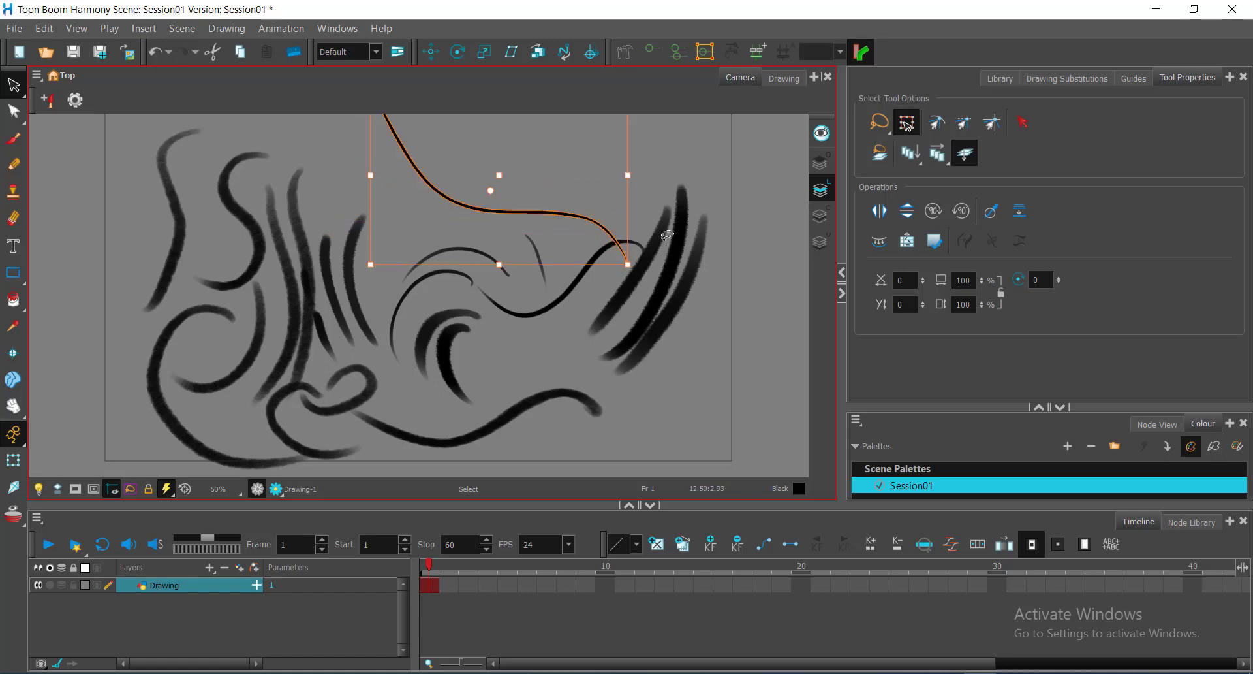
key(ctrl+z)
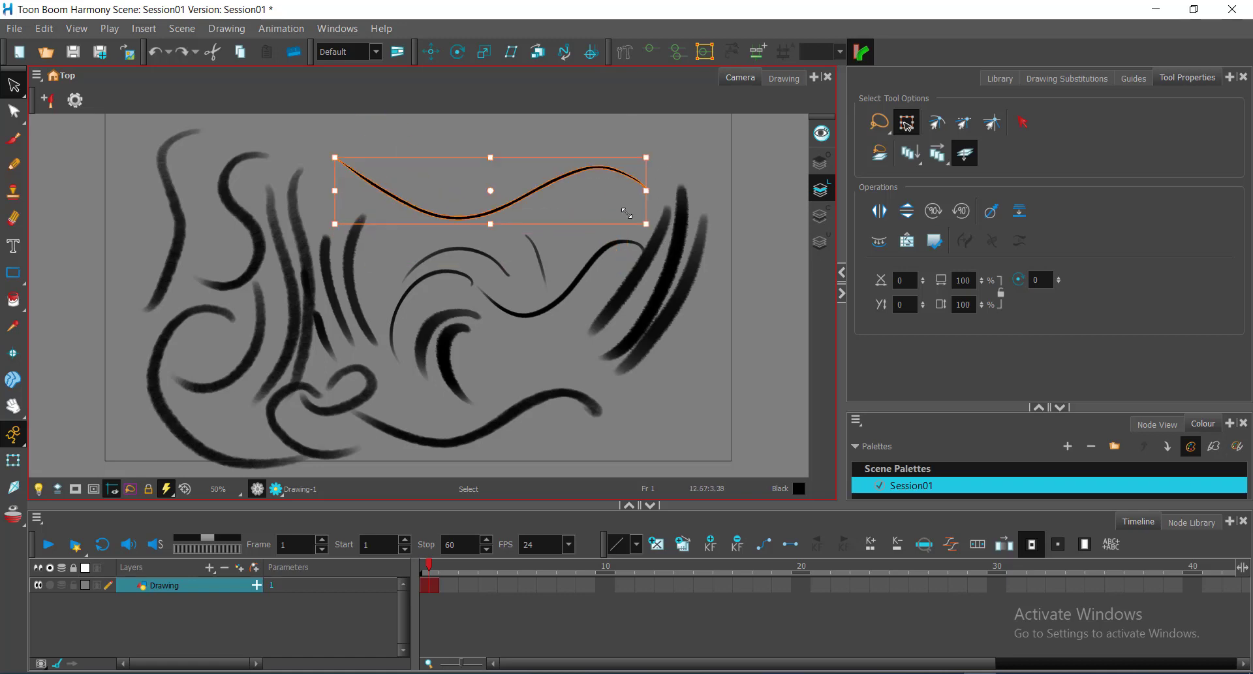
- Try moving the thin upper wavy stroke down across the drawing and undo the move
click(549, 197)
mouse_move(551, 198)
mouse_down()
mouse_move(581, 294)
mouse_move(661, 407)
mouse_up()
key(ctrl+z)
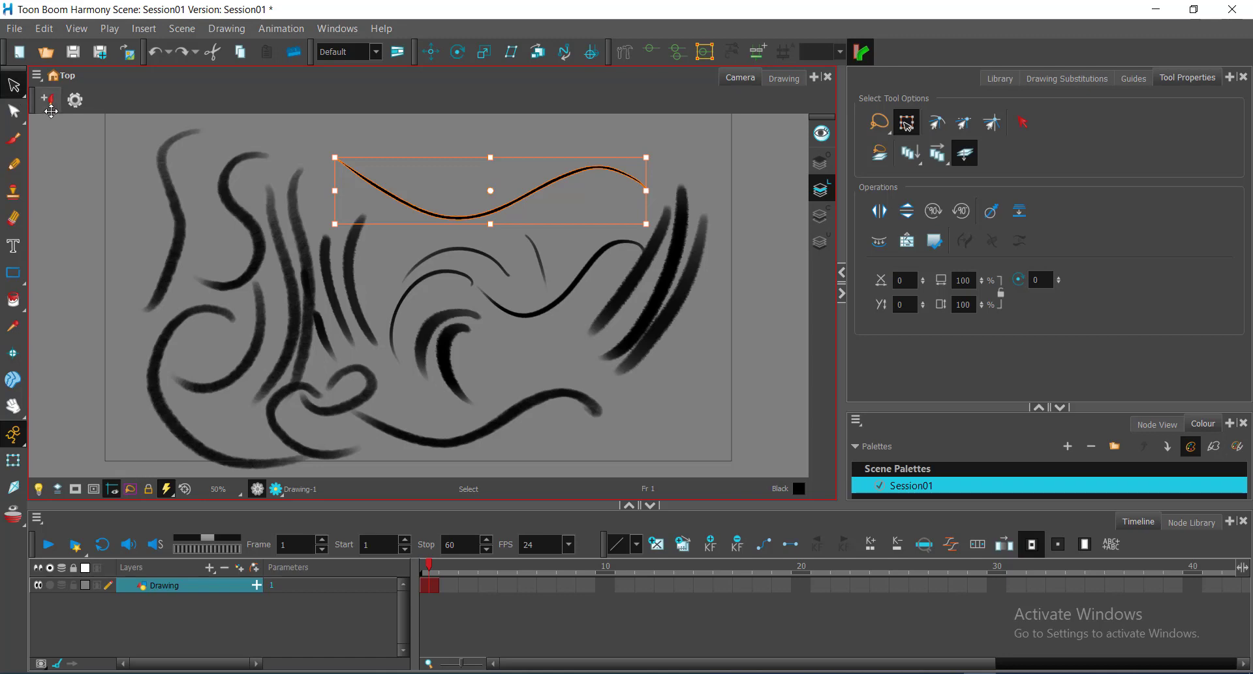
- Show the anchor points of the thin upper wavy stroke with the Contour Editor, and deselect the stroke
click(14, 86)
click(1062, 116)
click(14, 114)
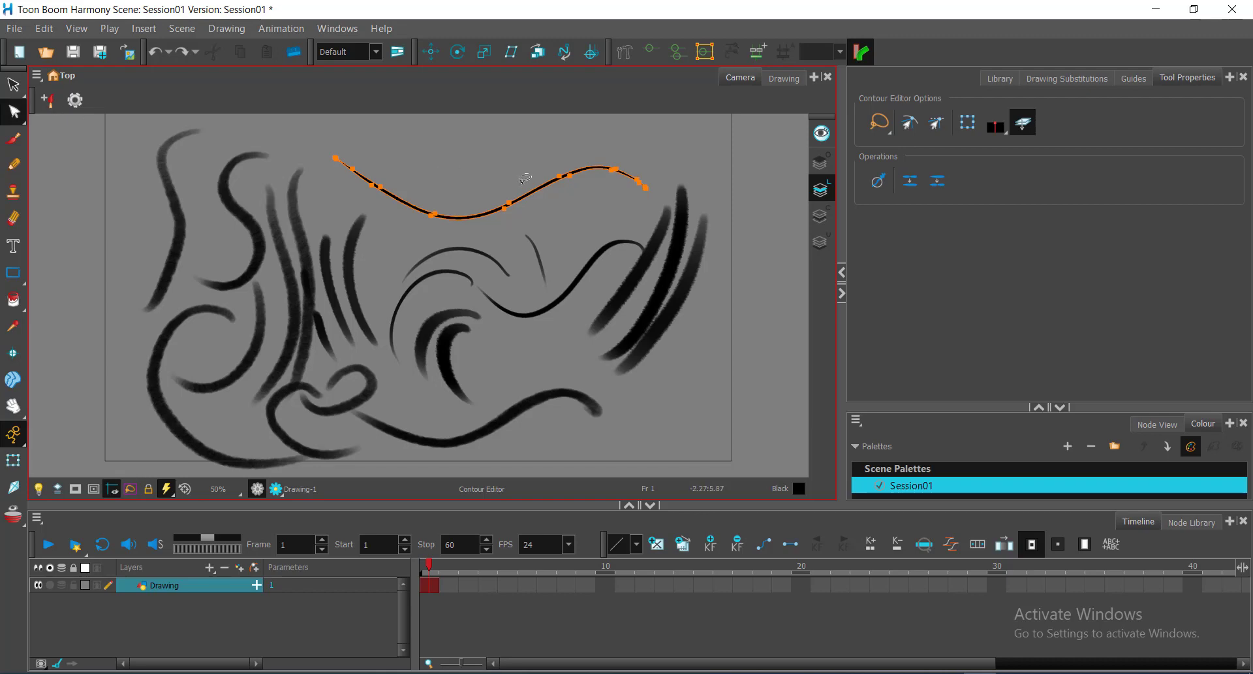
click(499, 150)
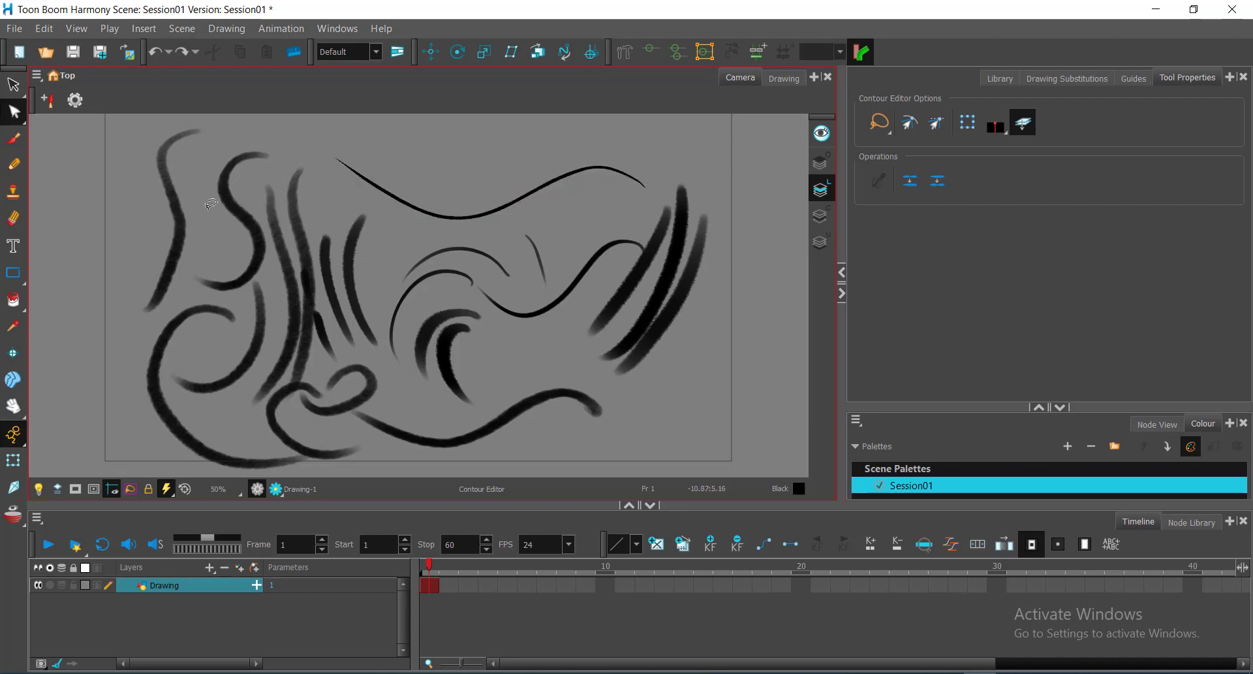
- Display the contour points of the S-shaped stroke up close and select a point on its inner upper curve to show its Bezier handles
drag(207, 208, 238, 206)
drag(154, 195, 190, 213)
click(277, 265)
key(ctrl+space)
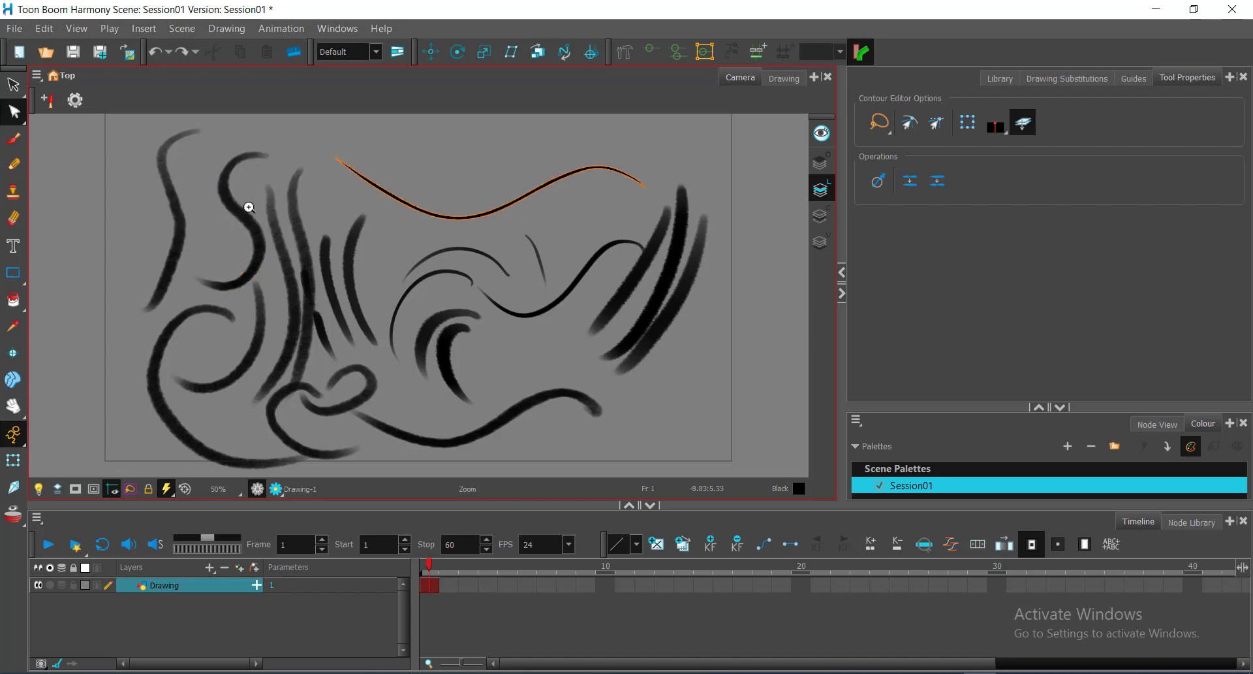
click(293, 205)
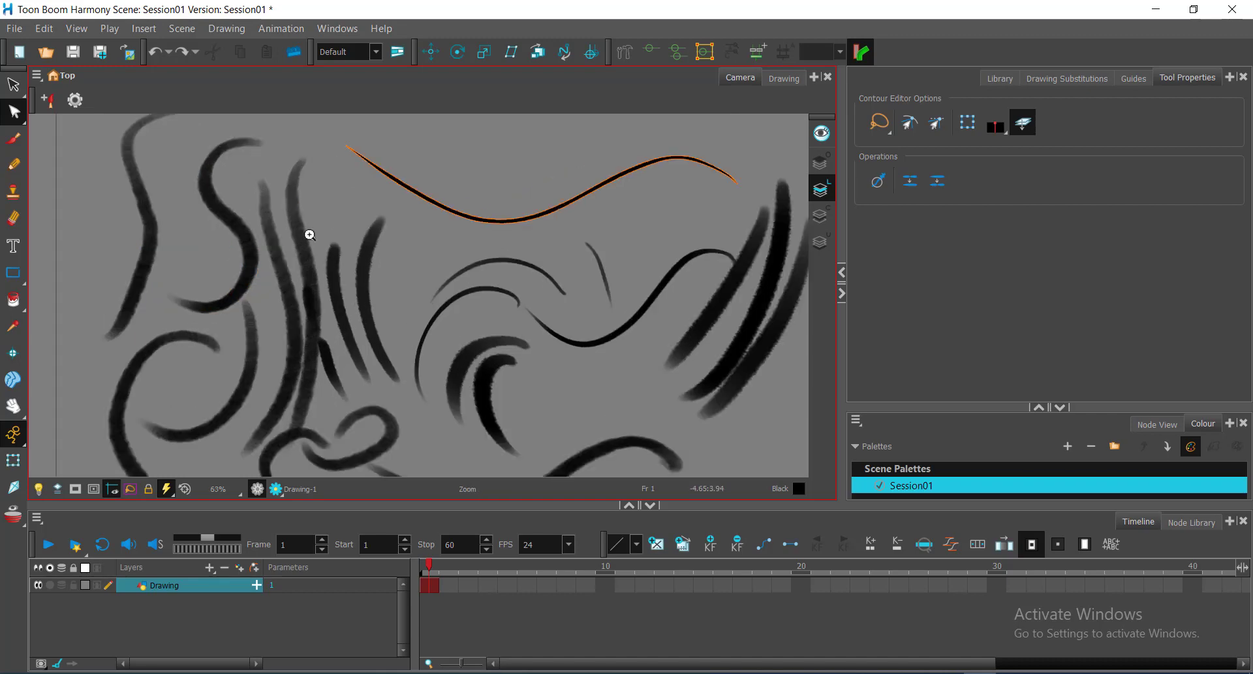
click(252, 216)
drag(252, 207, 459, 302)
click(418, 250)
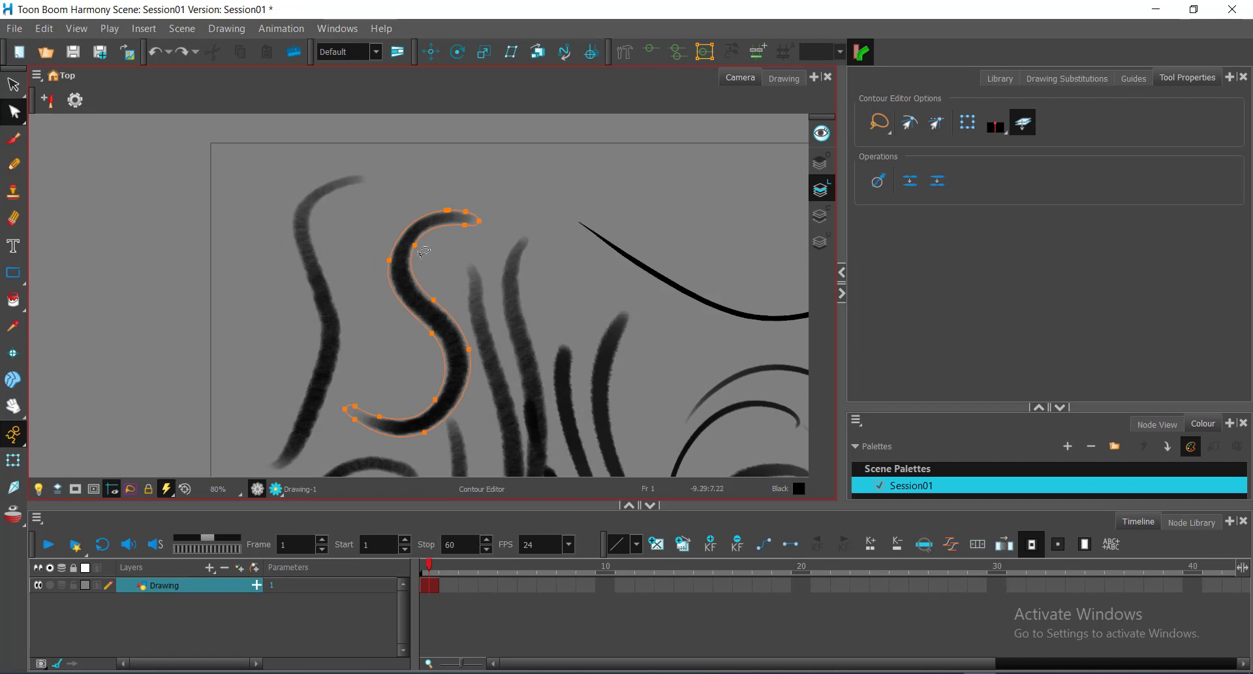
click(415, 246)
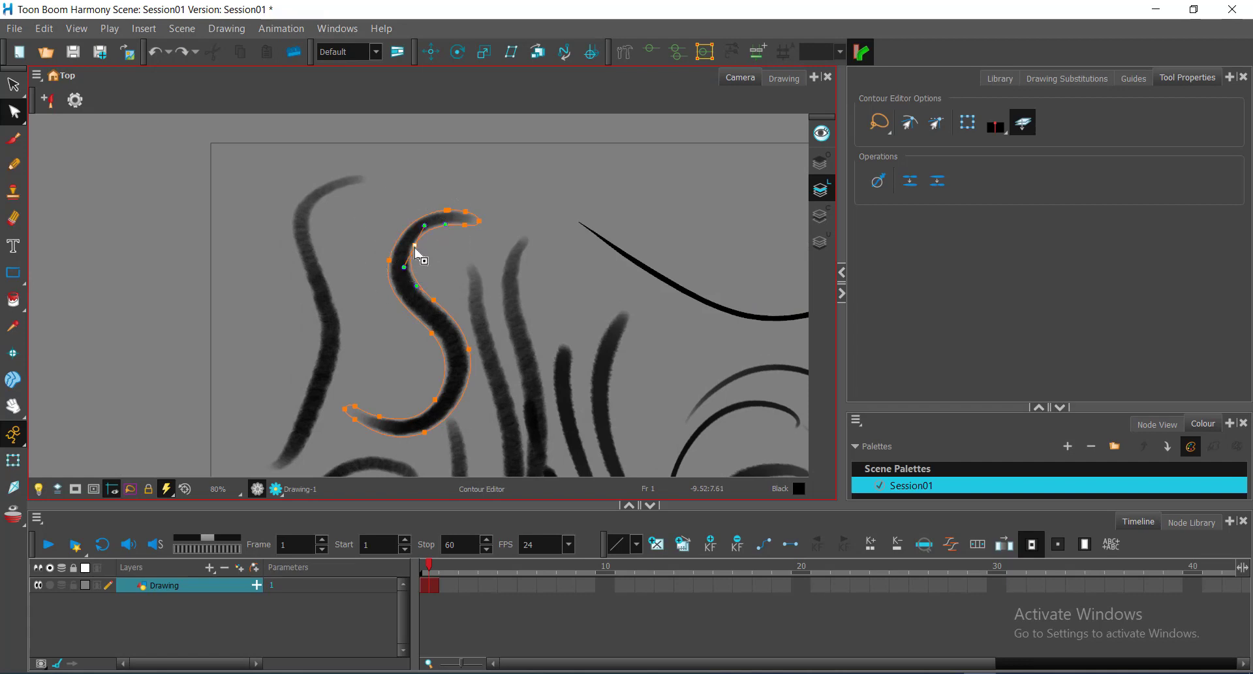
- Widen the upper half of the leftmost stroke by pulling the contour points on its right edge outward with the Contour Editor
click(255, 225)
mouse_move(358, 235)
mouse_down()
mouse_move(273, 308)
mouse_move(320, 252)
mouse_up()
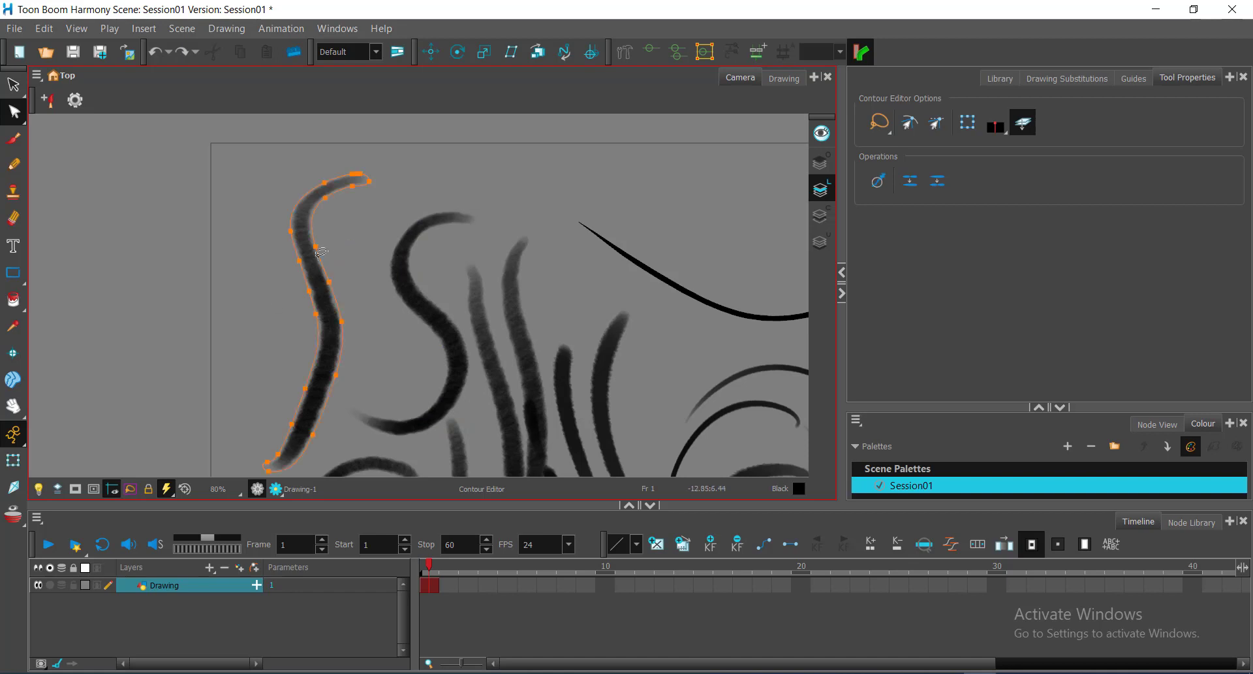
click(12, 115)
drag(331, 231, 223, 282)
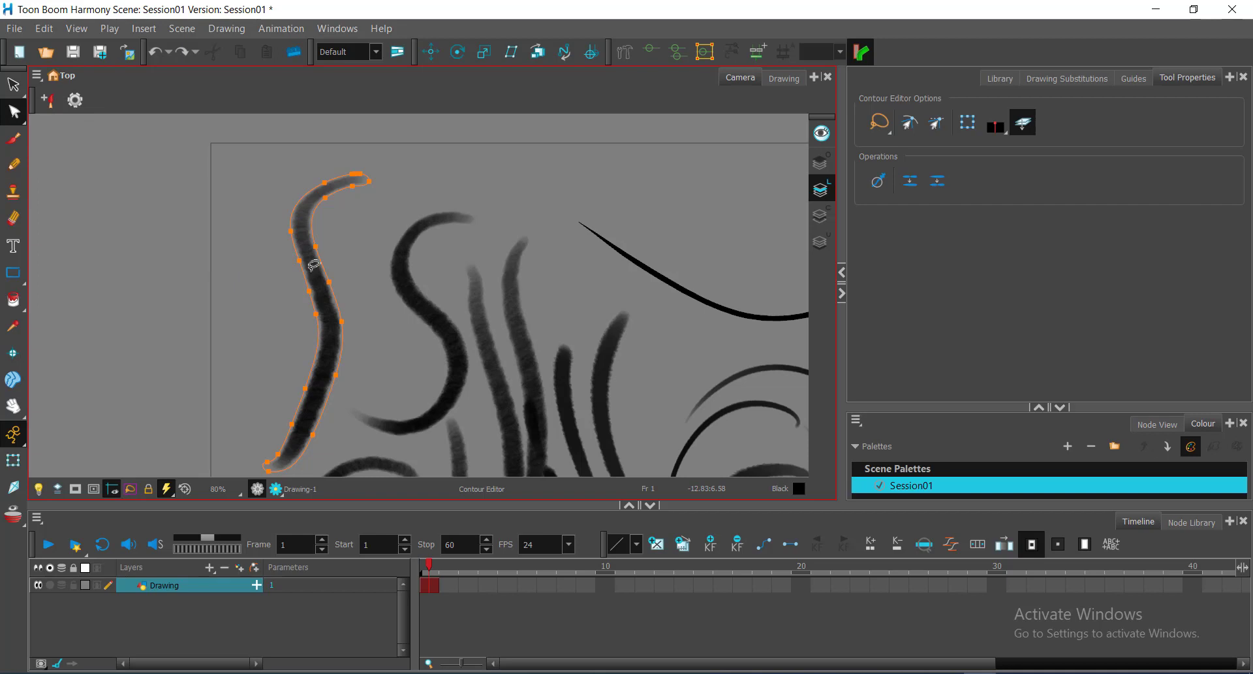
mouse_move(313, 264)
mouse_down()
mouse_move(356, 247)
mouse_move(353, 284)
mouse_up()
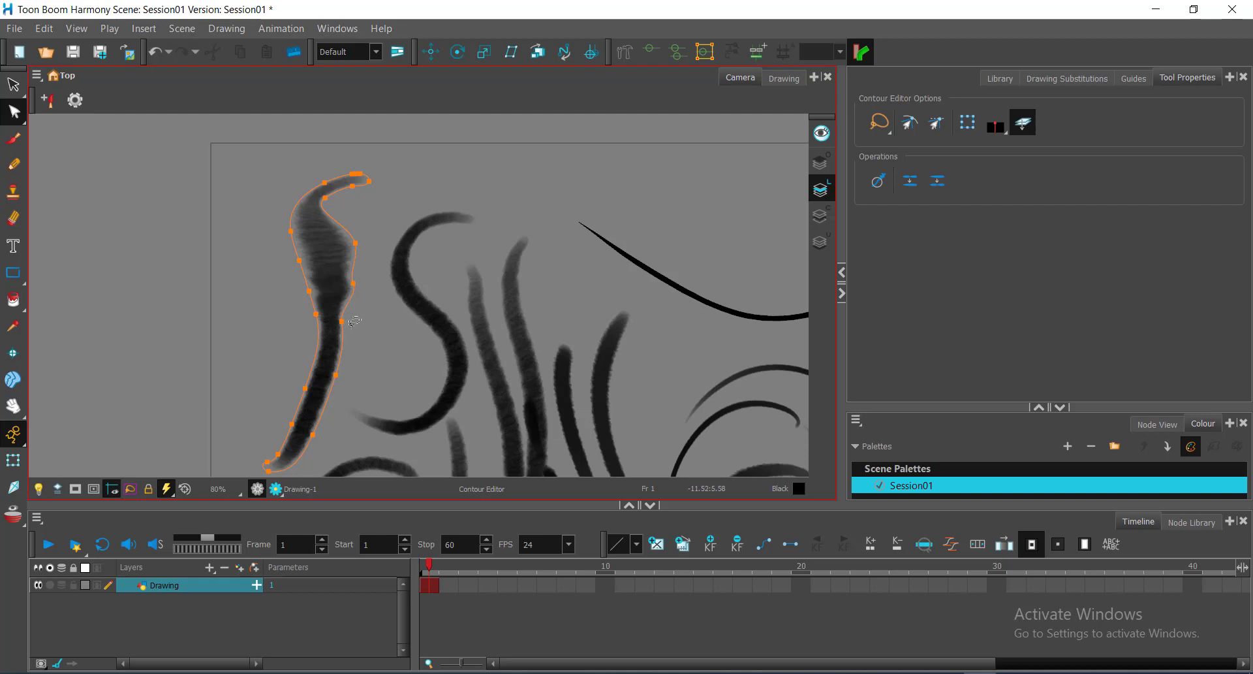
click(353, 284)
mouse_move(357, 300)
mouse_down()
mouse_move(349, 289)
mouse_move(343, 301)
mouse_up()
drag(353, 284, 347, 277)
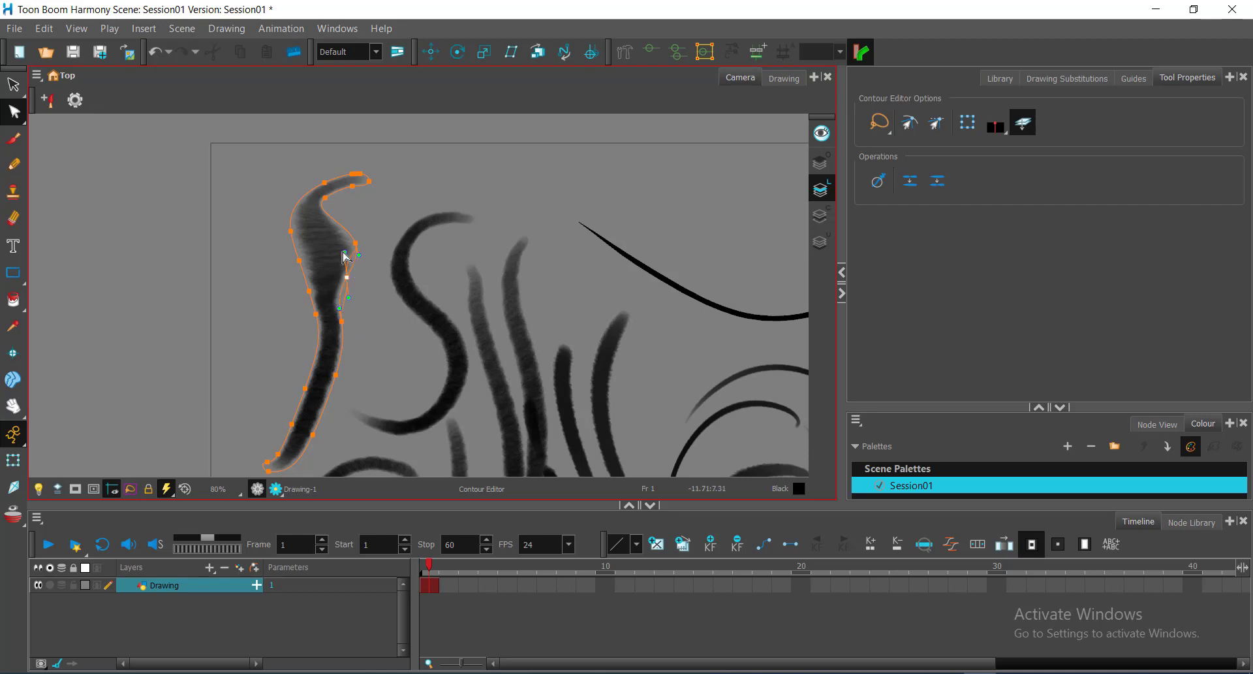
- Shape the bulge on the leftmost stroke into a pointed spike by adjusting the contour point and its Bezier handles, and deselect
mouse_move(359, 255)
mouse_down()
mouse_move(336, 250)
mouse_move(350, 227)
mouse_move(365, 263)
mouse_up()
key(ctrl+z)
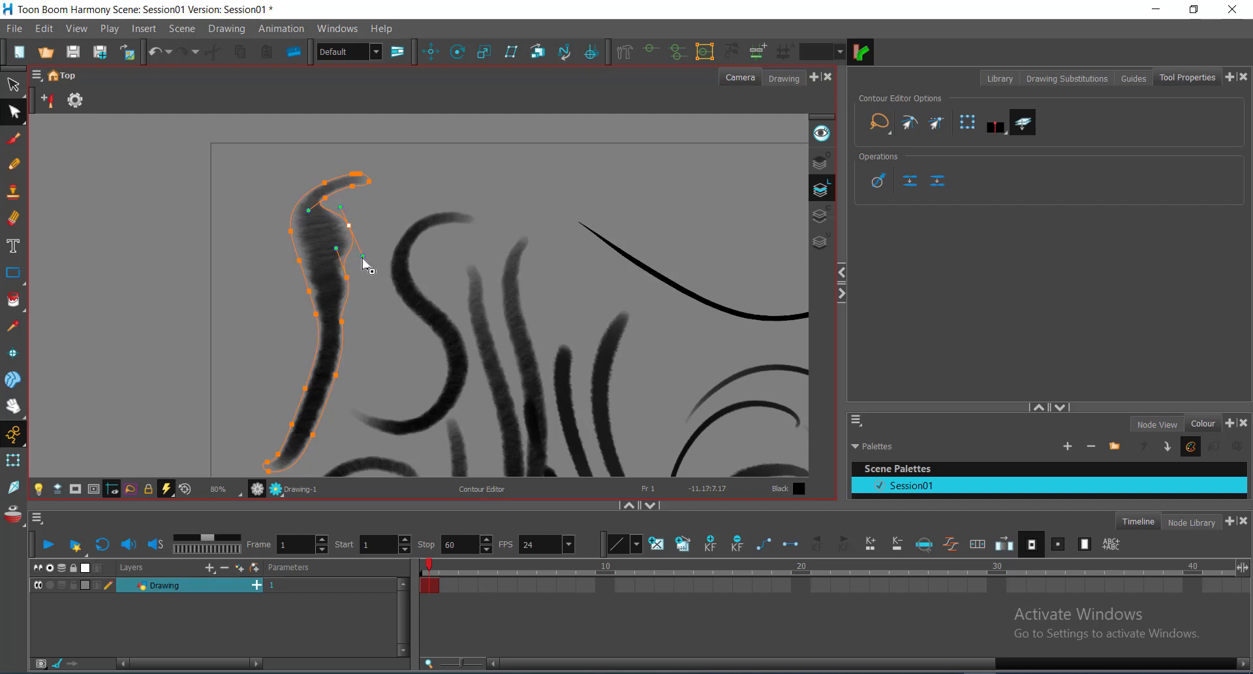
drag(363, 256, 363, 250)
drag(365, 250, 316, 236)
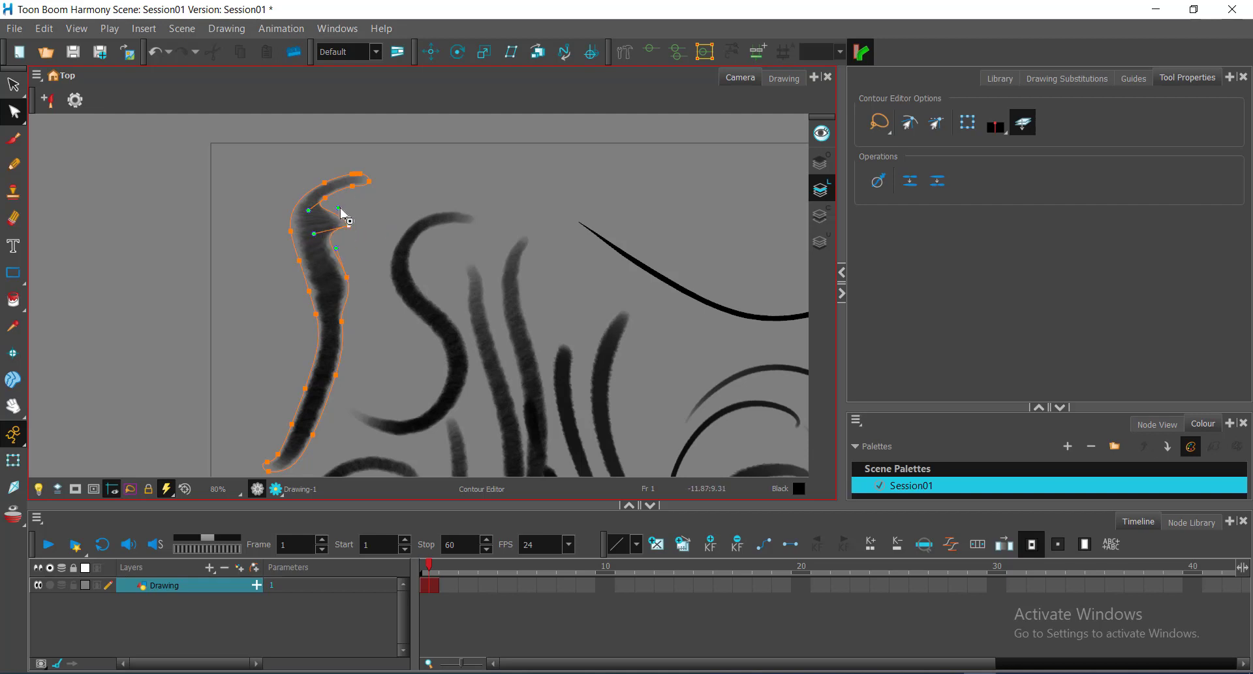
mouse_move(339, 209)
mouse_down()
mouse_move(392, 202)
mouse_move(320, 215)
mouse_up()
mouse_move(350, 225)
mouse_down()
mouse_move(392, 223)
mouse_move(356, 226)
mouse_up()
click(375, 207)
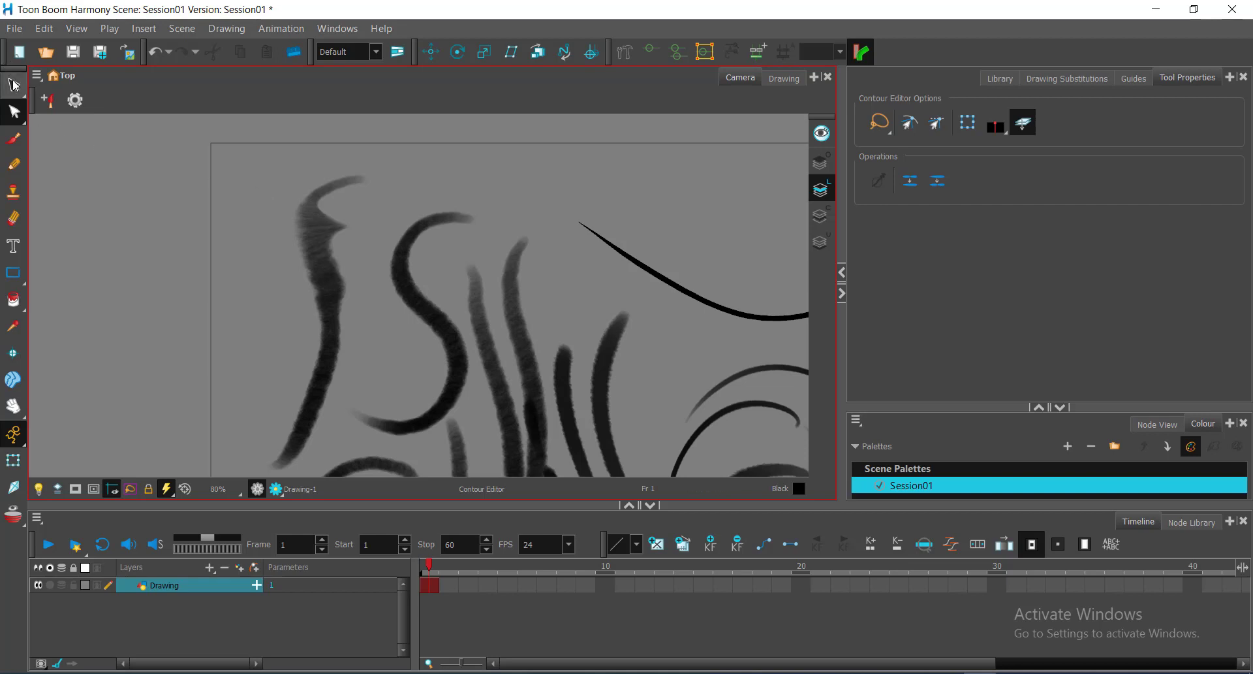
- Move the thin wavy stroke up and to the left with the Select tool, starting it above the S-shaped stroke
click(16, 87)
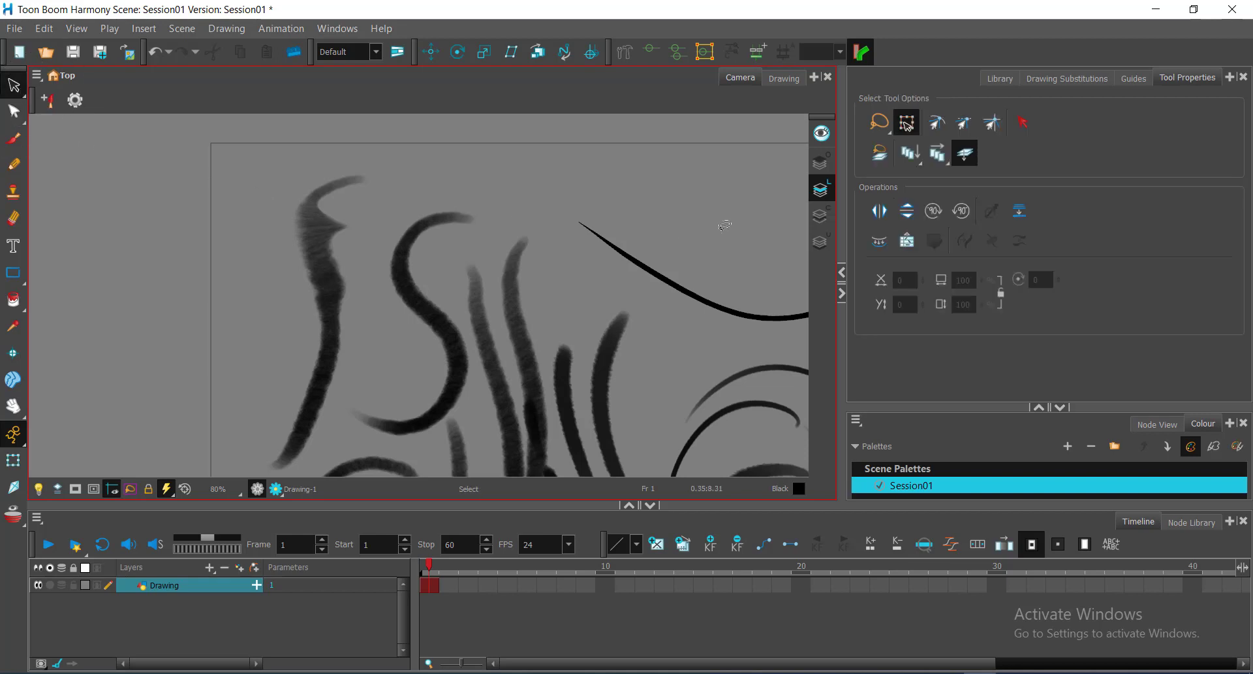
click(692, 306)
mouse_move(692, 306)
mouse_down()
mouse_move(593, 229)
mouse_move(454, 179)
mouse_up()
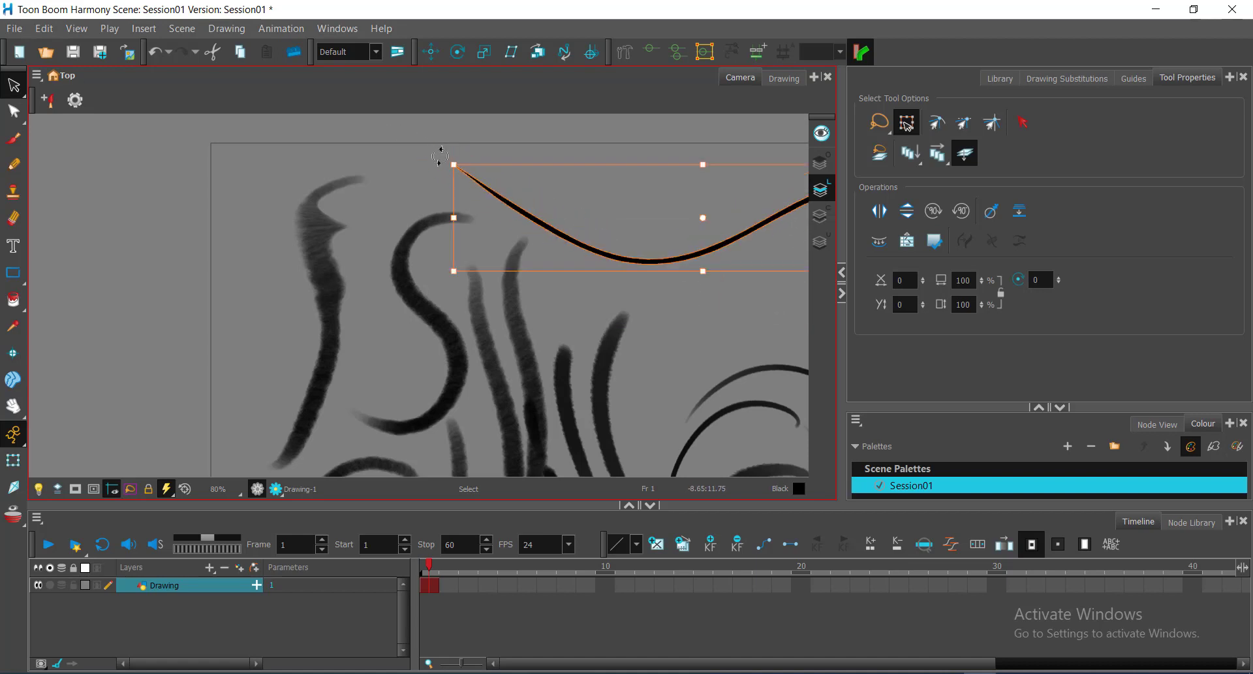
- Try rotating the thin wavy stroke and scaling it down from its upper-left corner, undo both transforms, and deselect it
drag(392, 209, 425, 214)
key(ctrl+z)
drag(453, 168, 530, 207)
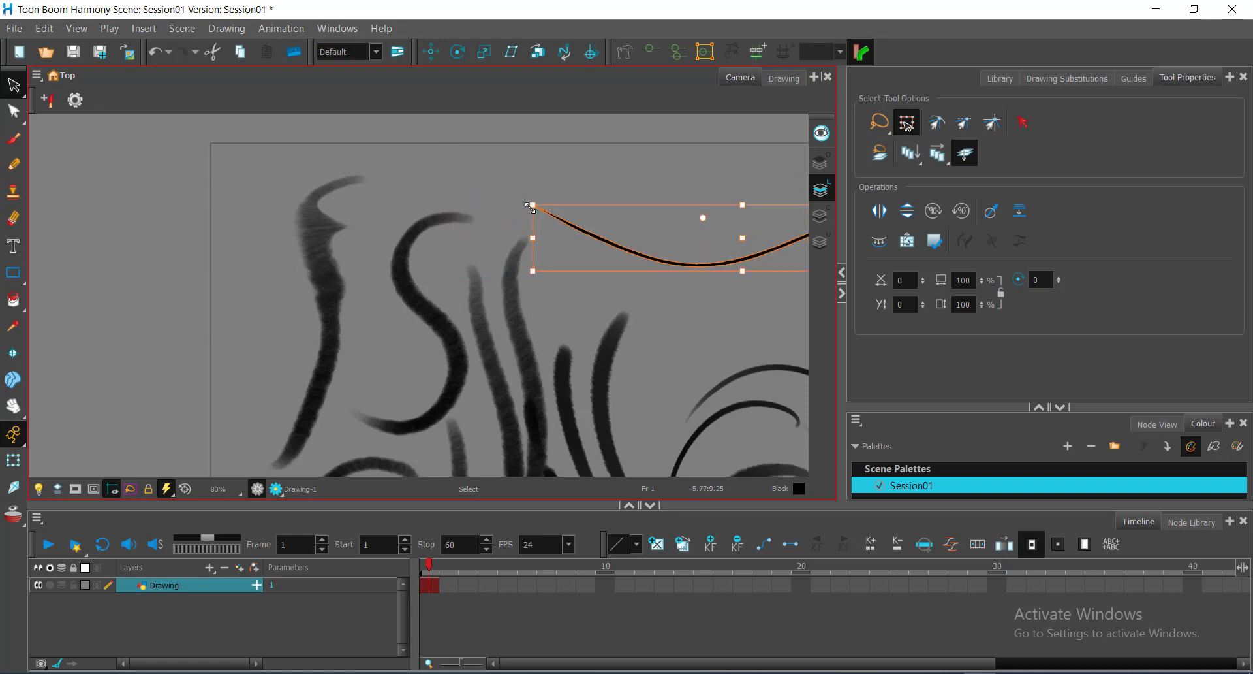
key(ctrl+z)
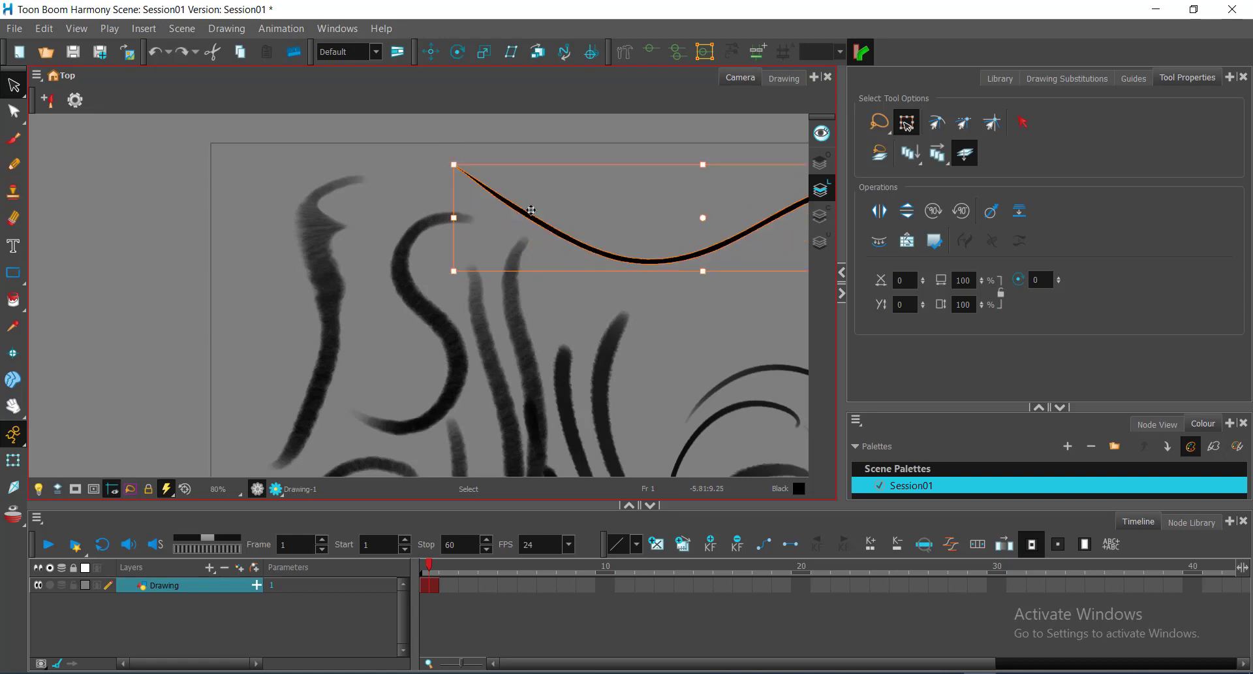
click(422, 178)
- Narrow the leftmost stroke below its spike by pulling the right-edge contour point inward with the Contour Editor
click(13, 111)
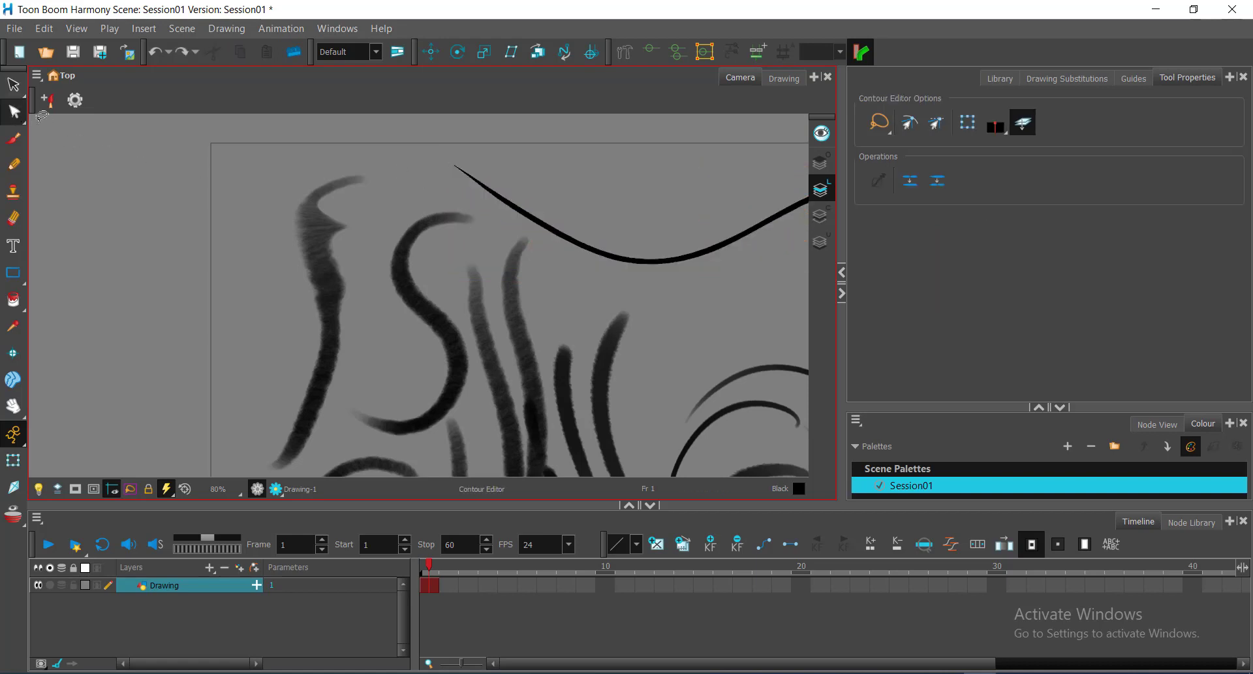
mouse_move(247, 193)
mouse_down()
mouse_move(351, 277)
mouse_move(371, 257)
mouse_move(332, 277)
mouse_up()
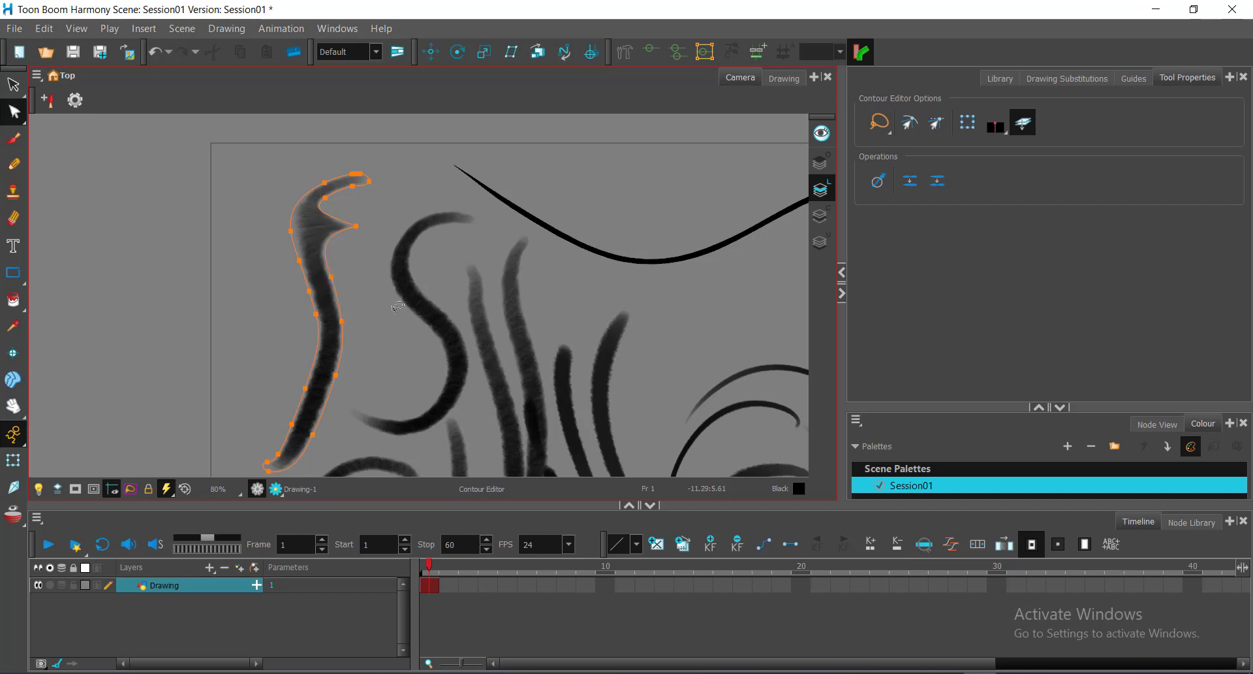
key(space)
mouse_move(501, 305)
mouse_down()
mouse_move(366, 259)
mouse_move(414, 229)
mouse_move(409, 216)
mouse_move(410, 235)
mouse_up()
ctrl+alt+click(410, 278)
ctrl+alt+click(409, 280)
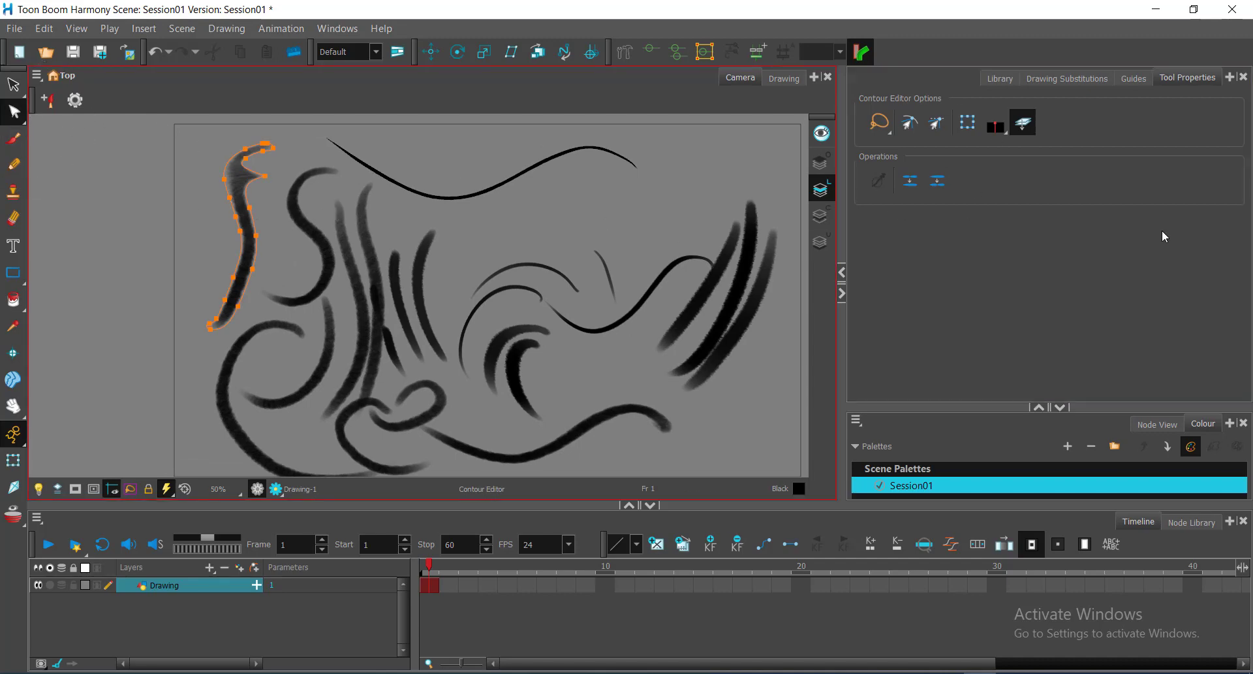
- Deselect the leftmost stroke and switch back to the Select tool with the whole drawing in view
click(1174, 178)
key(space)
drag(508, 231, 516, 222)
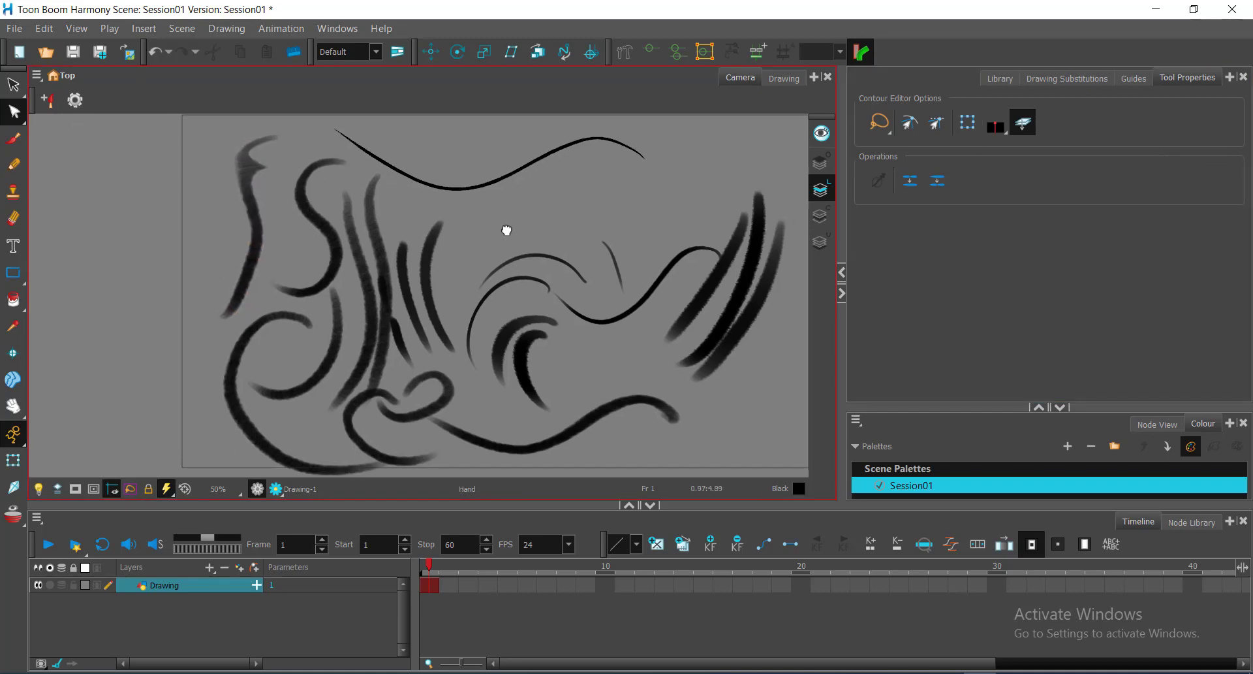
key(alt+s)
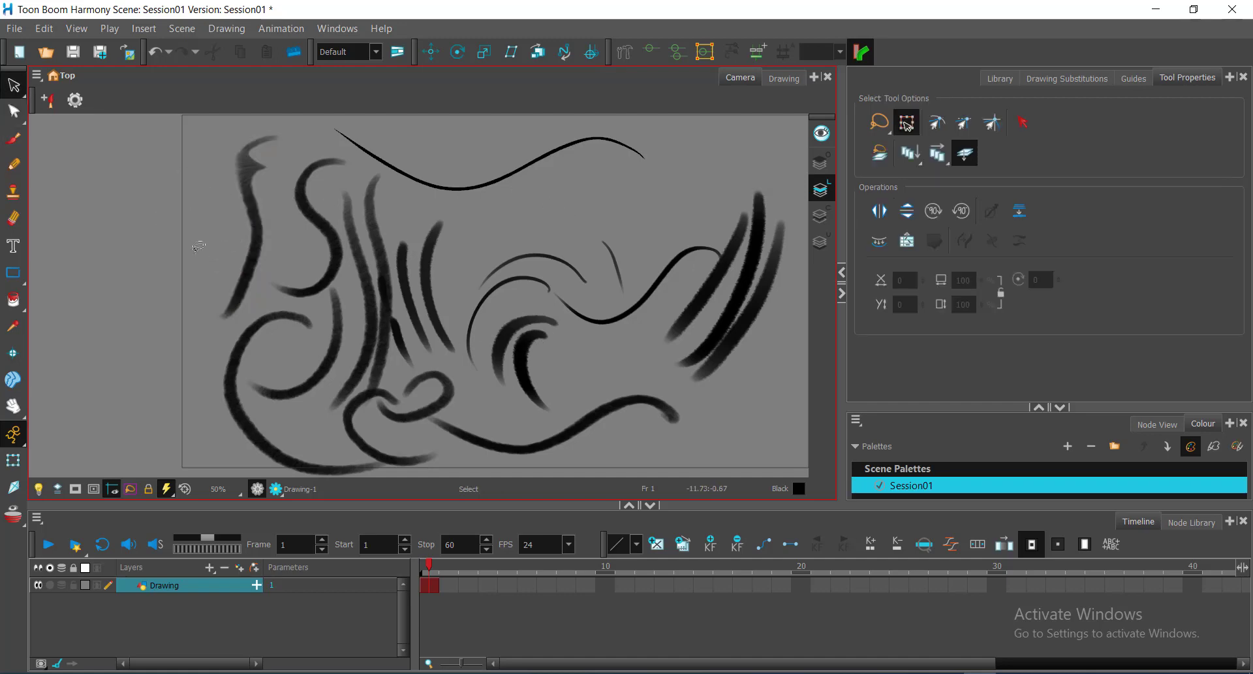
key(ctrl)
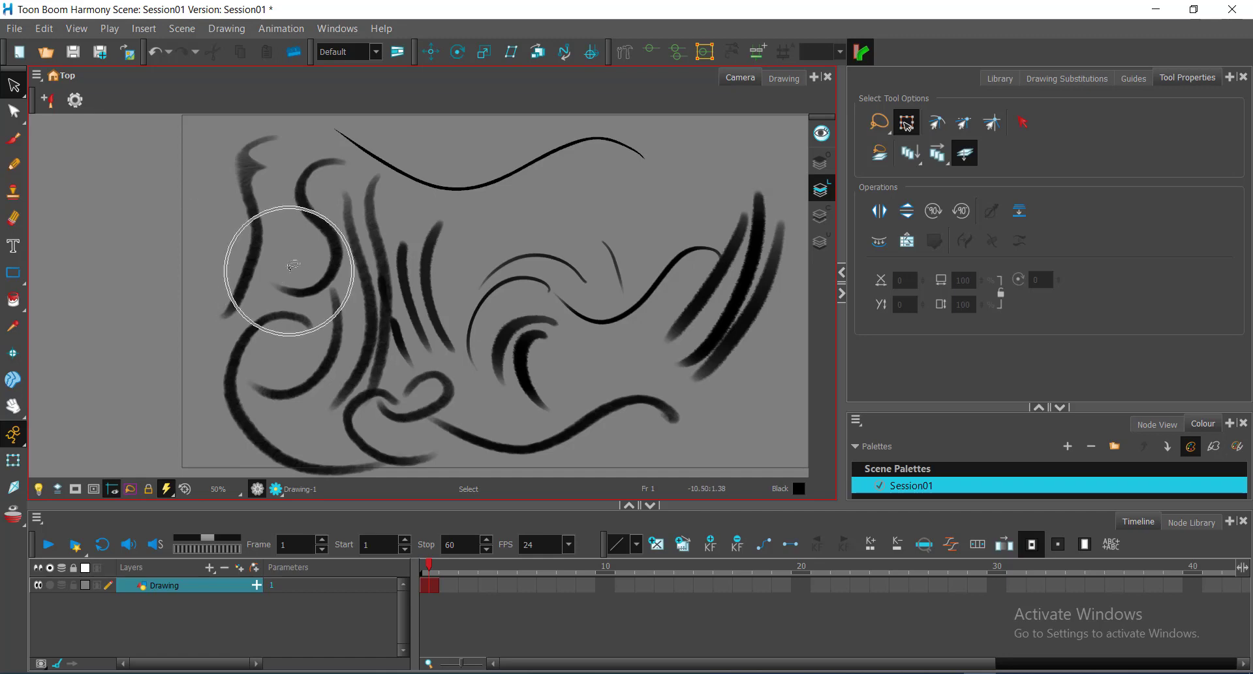